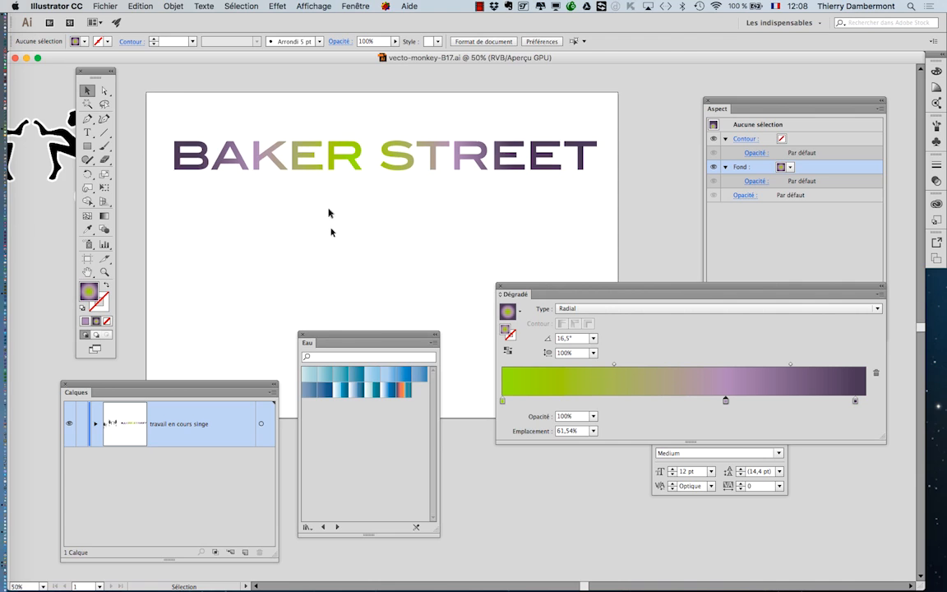
Give the BAKER STREET text a contour in the Bleu CMJN swatch
click(318, 170)
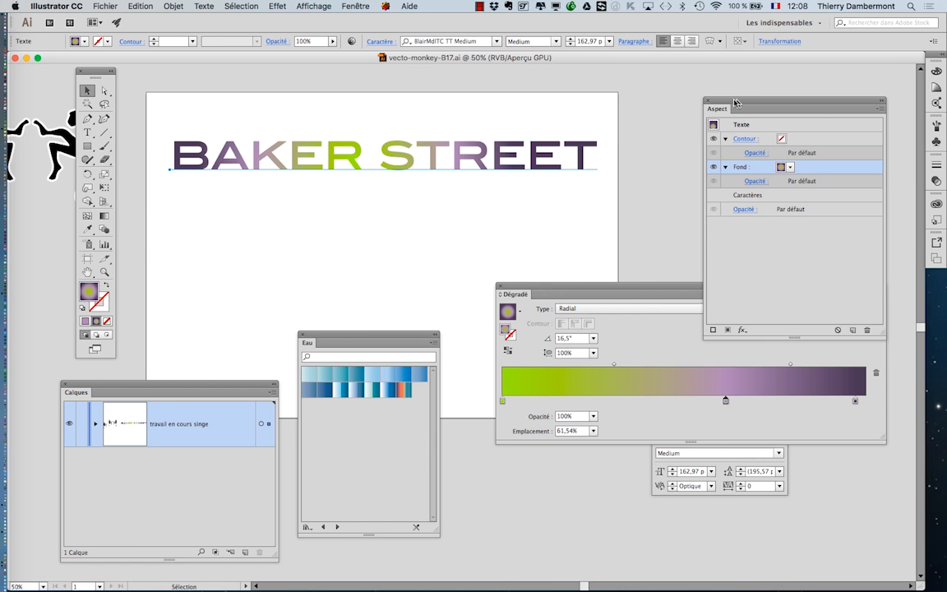
drag(738, 101, 648, 88)
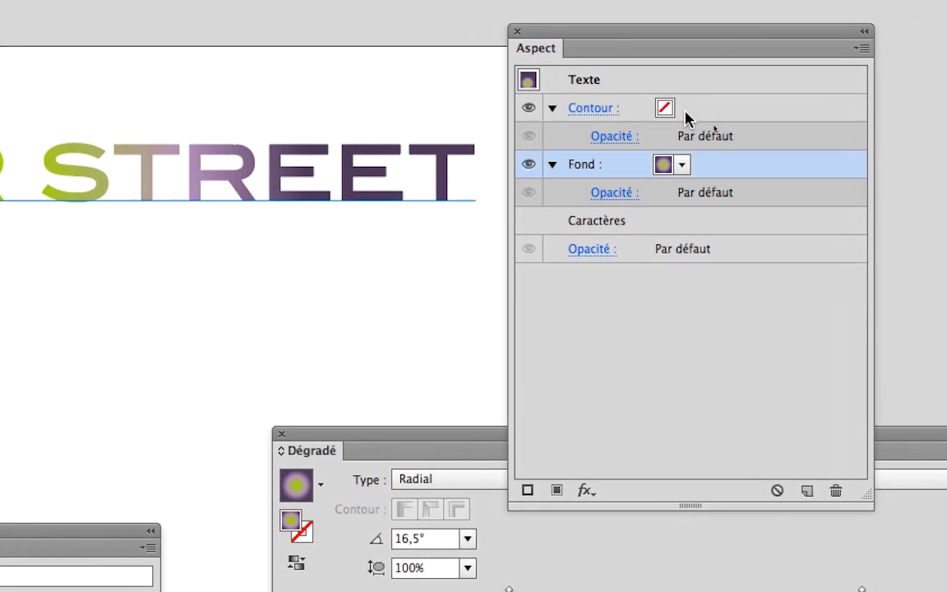
click(686, 115)
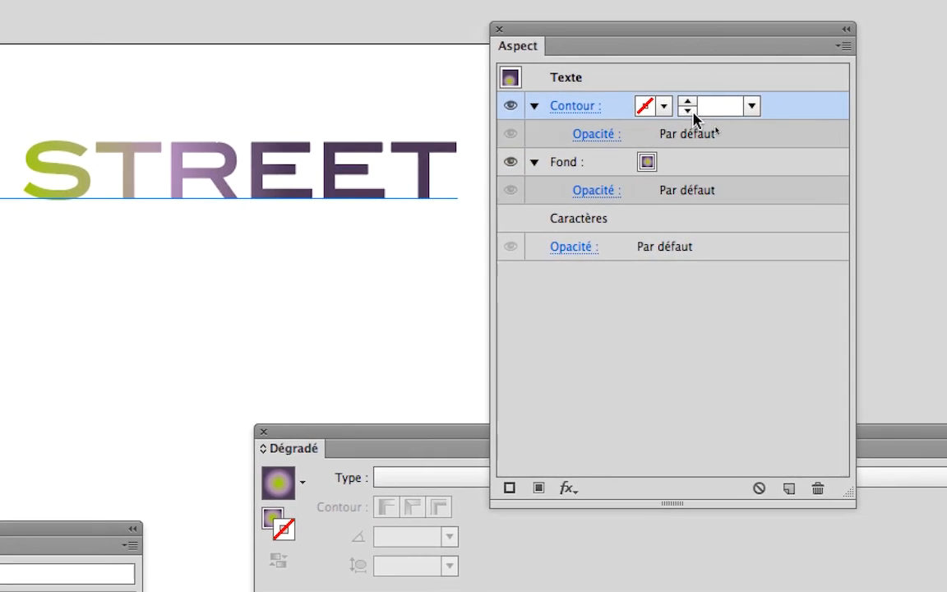
click(681, 109)
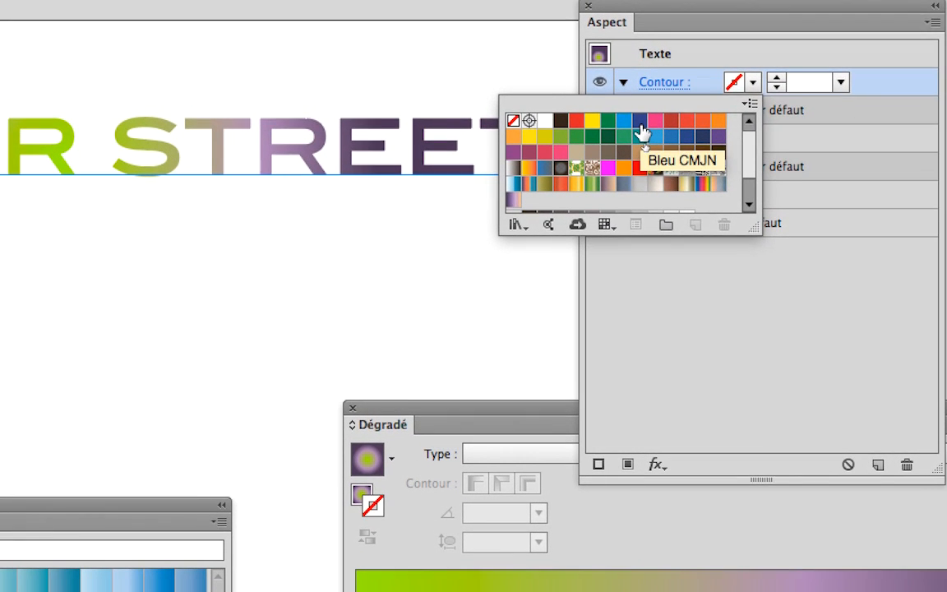
click(638, 113)
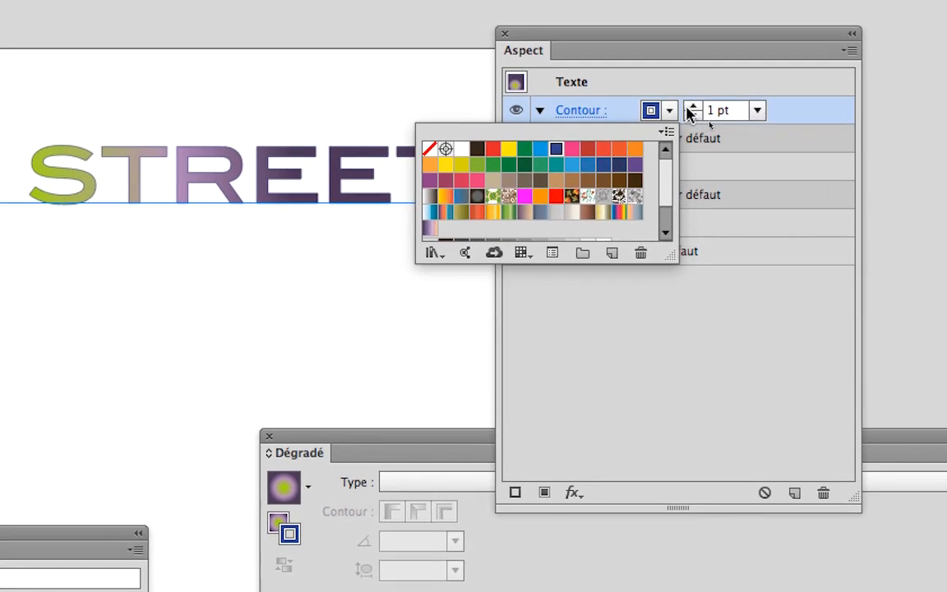
Increase the text's blue contour weight to 5 pt
click(773, 82)
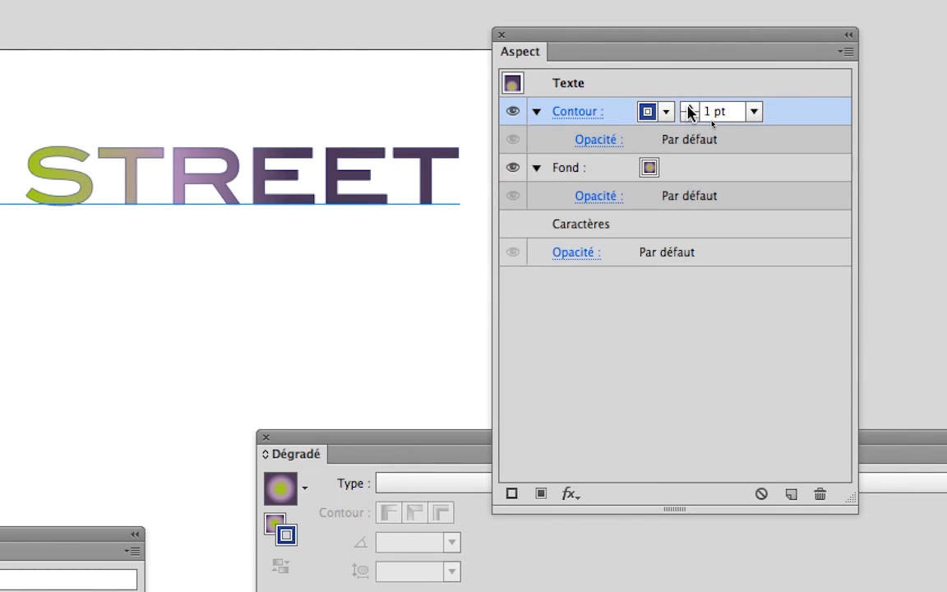
click(775, 78)
click(688, 108)
click(688, 108)
click(688, 108)
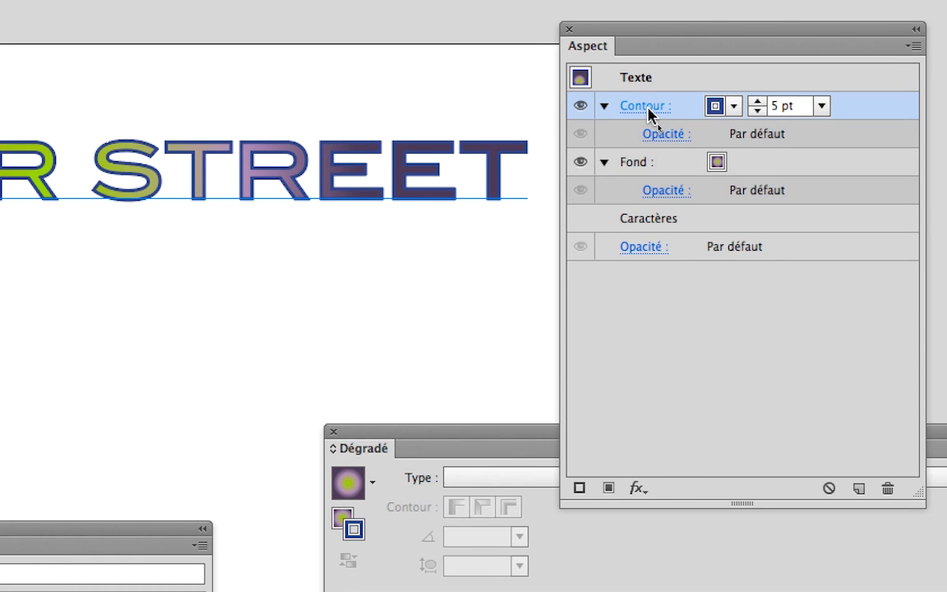
Check the alignment choices in the text's contour options
click(648, 108)
click(648, 109)
click(649, 111)
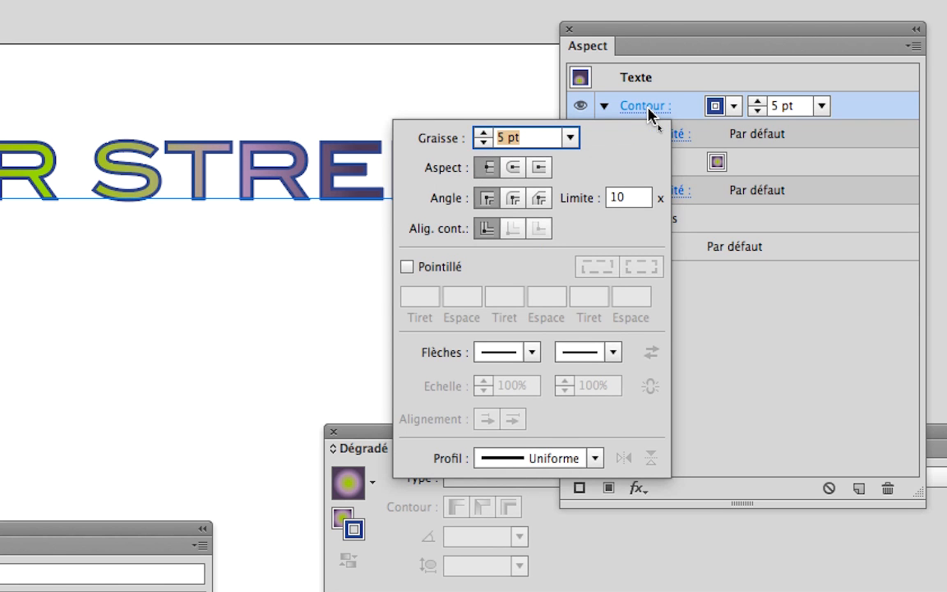
click(752, 98)
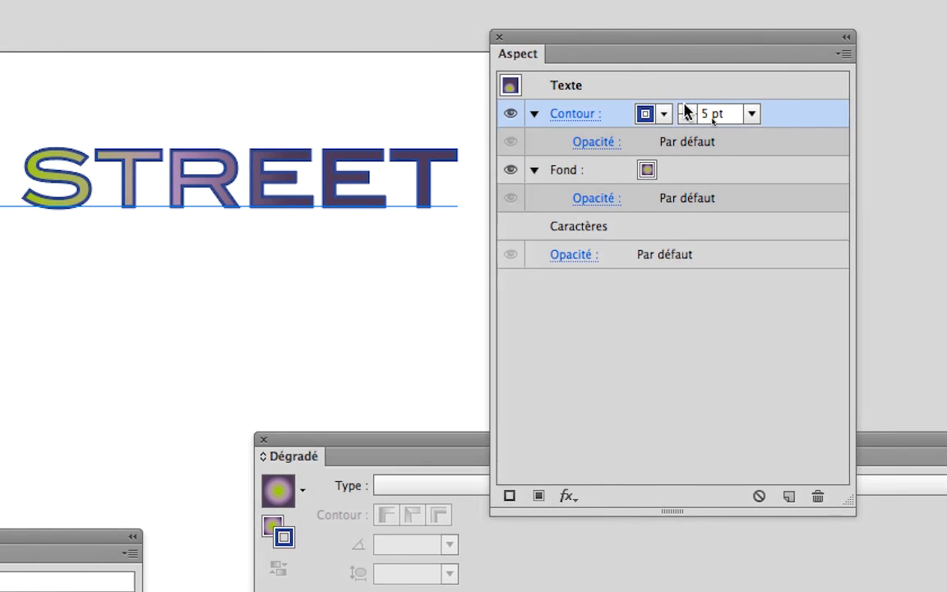
Increase the BAKER STREET contour weight to 12 pt
click(684, 107)
click(684, 107)
click(684, 107)
click(684, 106)
click(684, 107)
click(684, 107)
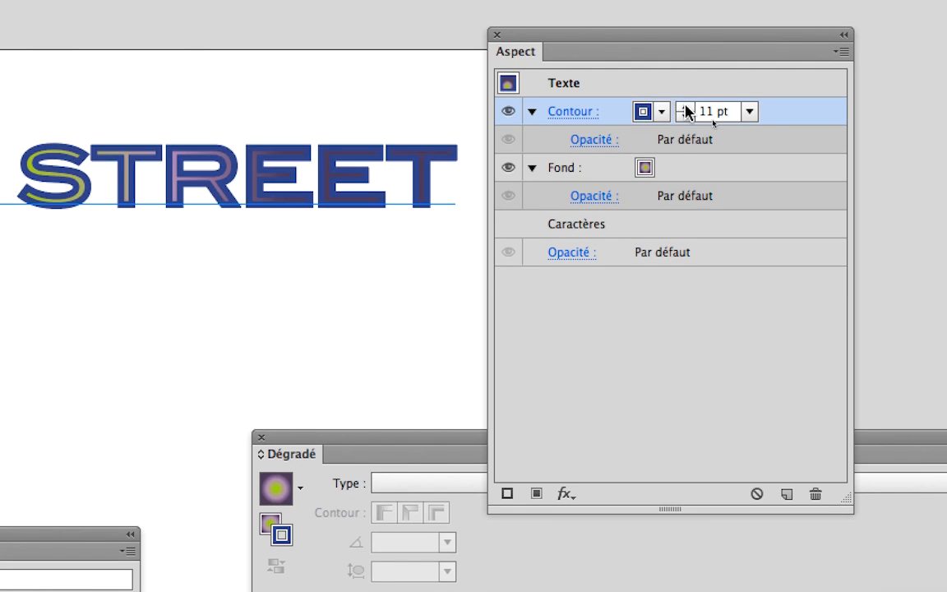
click(684, 107)
Examine how the thicker contour covers the letters and recheck its detailed stroke options
key(super+plus)
key(super+plus)
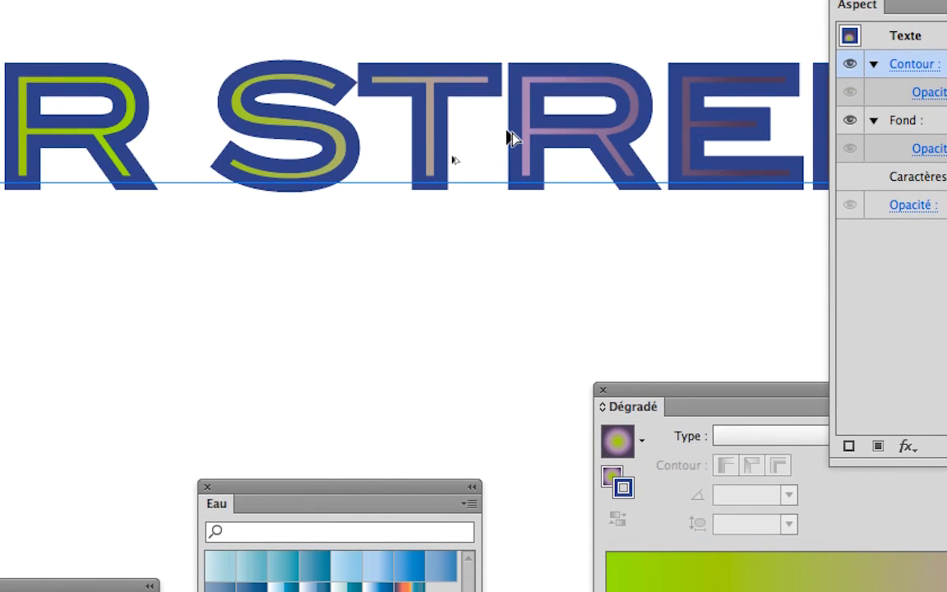
drag(632, 81, 573, 77)
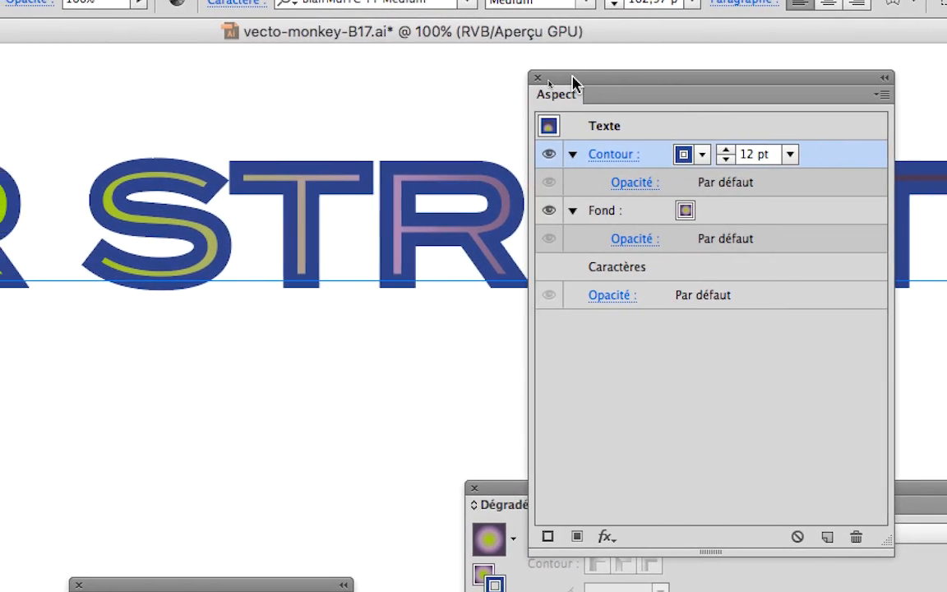
click(593, 155)
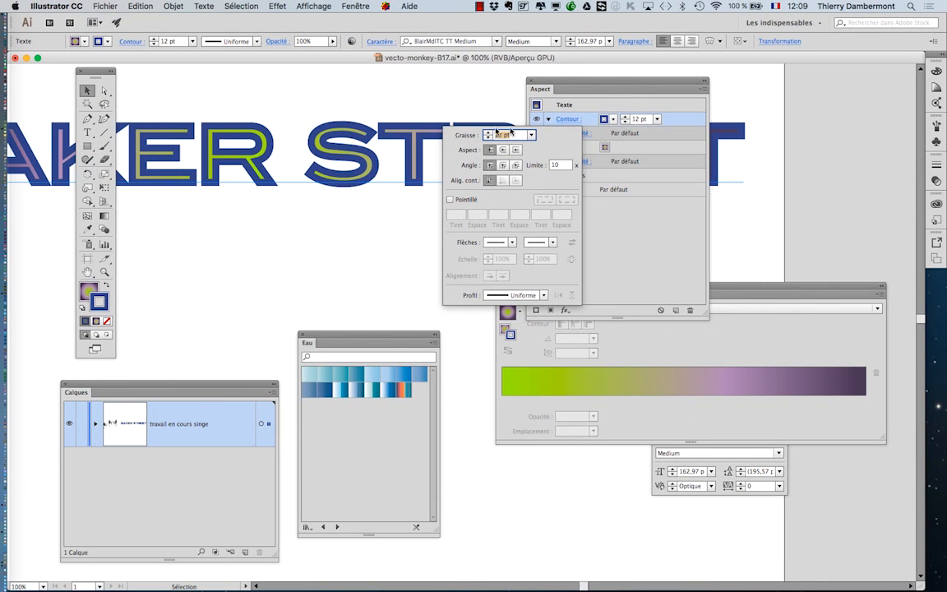
click(516, 74)
drag(542, 83, 725, 122)
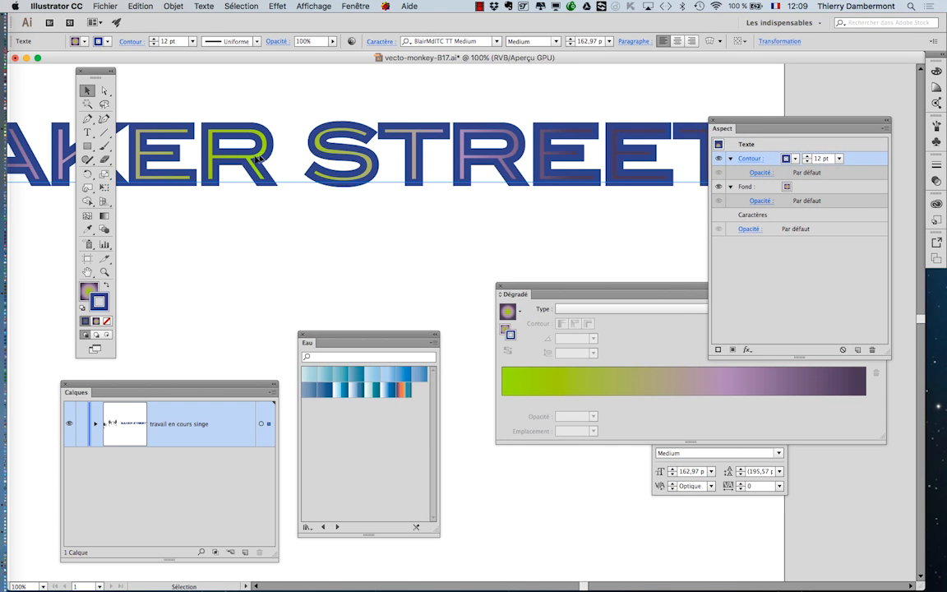
Thicken the text's contour to 15 pt while examining the letters up close
click(319, 174)
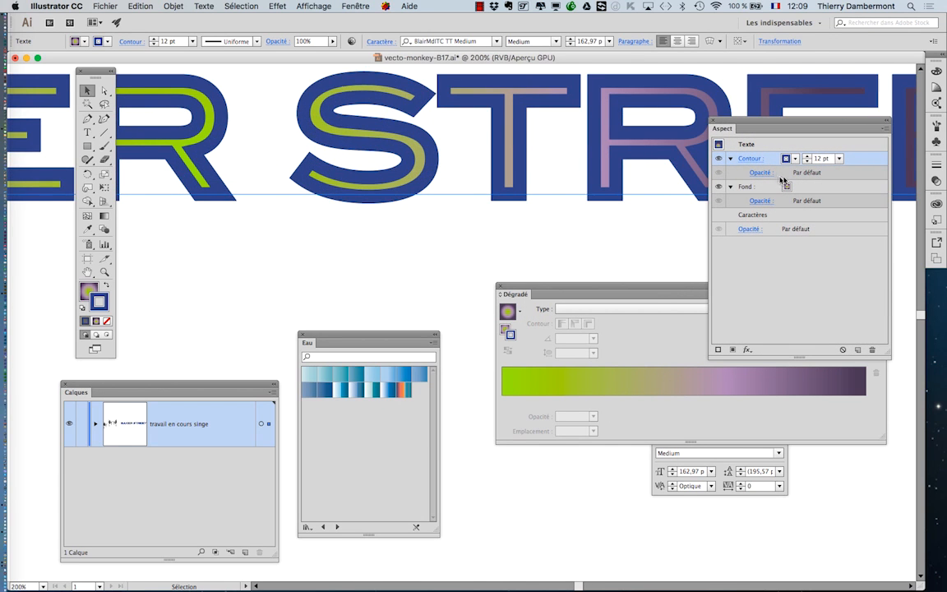
click(809, 158)
click(808, 158)
click(808, 158)
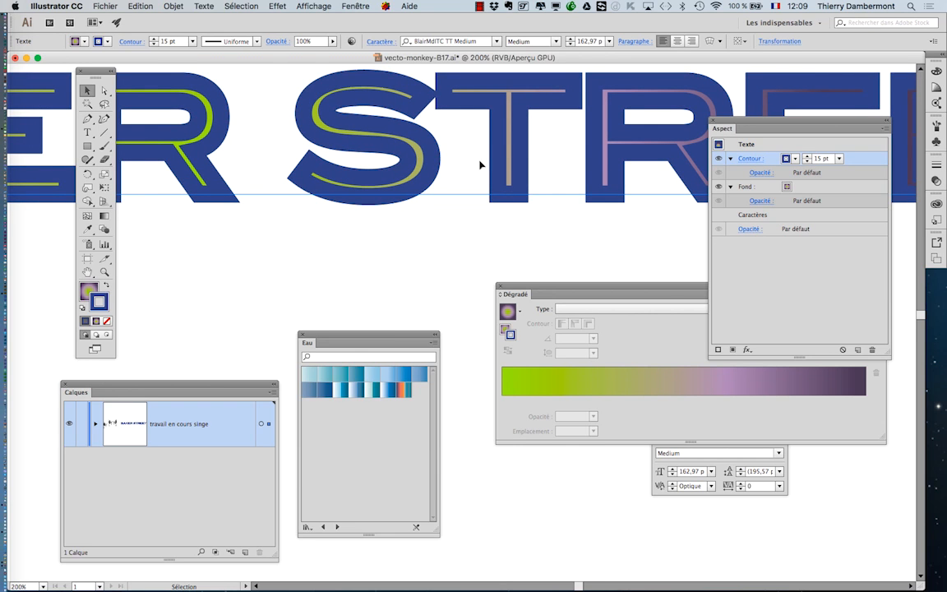
Close the gradient settings and move the text's contour beneath its fill in the appearance stacking order
drag(727, 123, 584, 157)
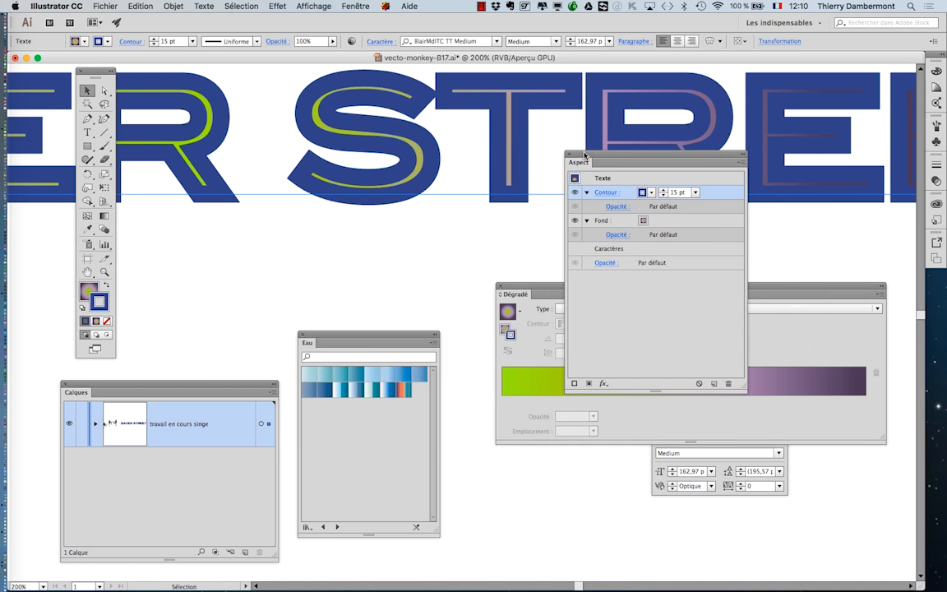
click(499, 287)
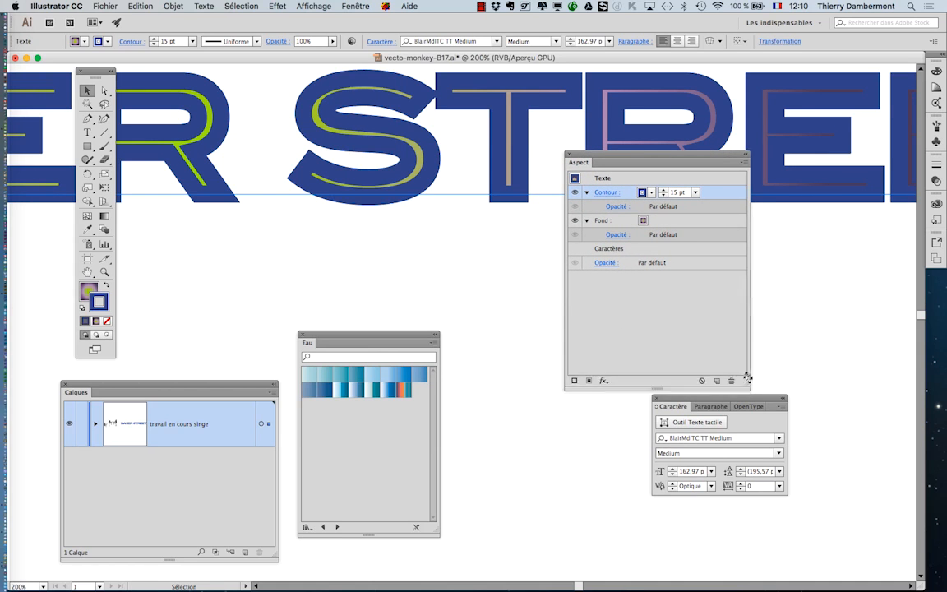
drag(744, 388, 818, 326)
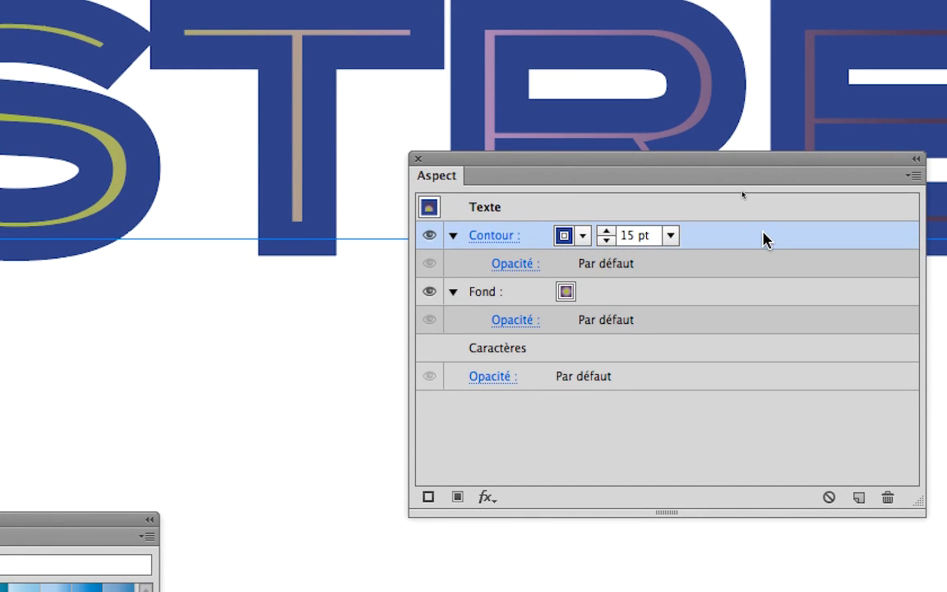
drag(763, 239, 745, 314)
drag(756, 275, 755, 281)
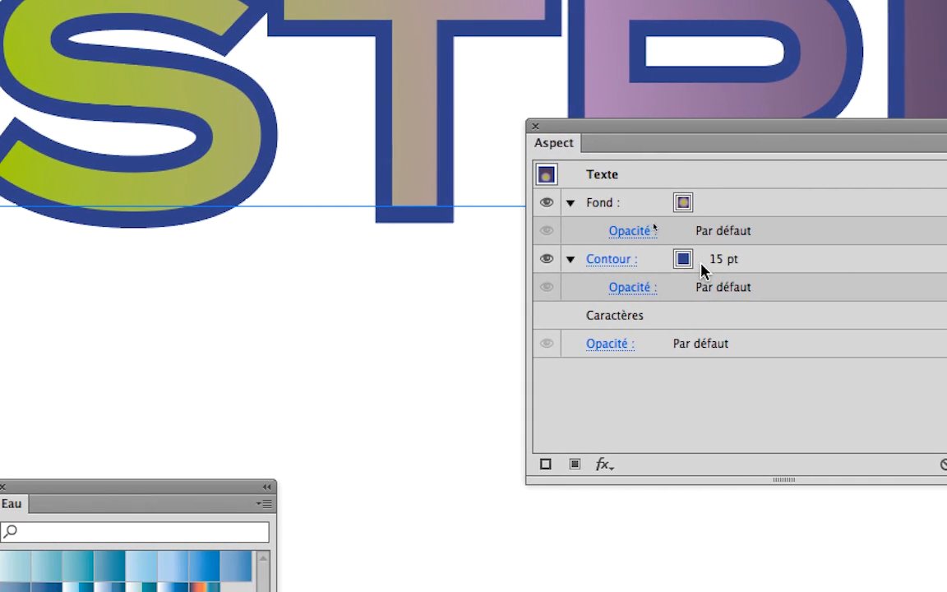
Try a weight of 18 pt on the contour beneath the fill
click(742, 259)
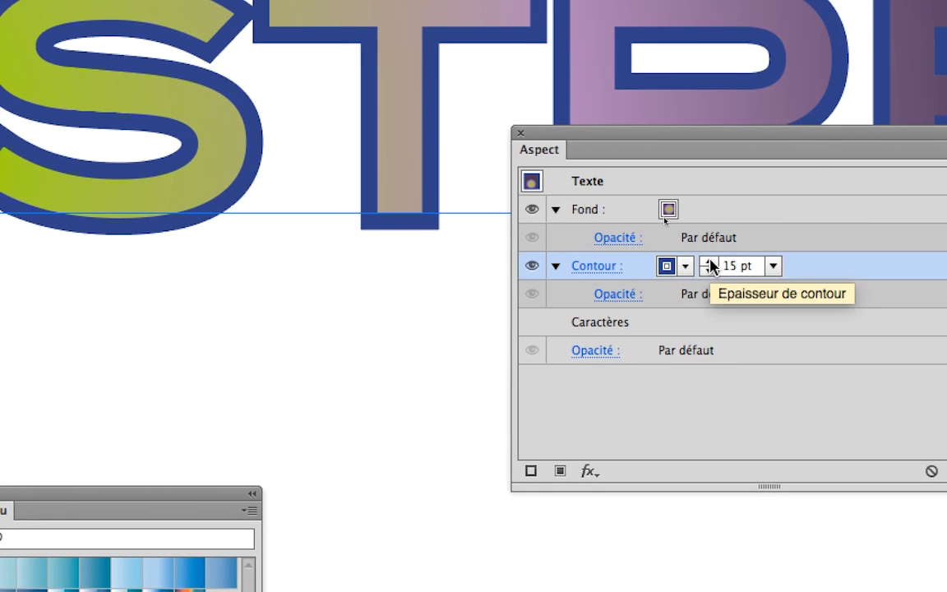
click(709, 260)
click(708, 260)
click(709, 260)
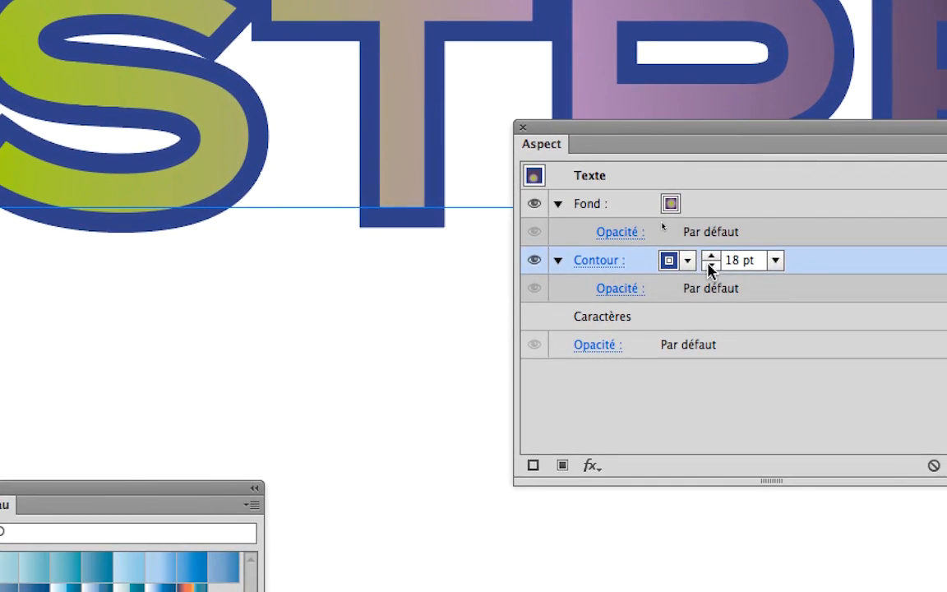
Reduce the contour beneath the fill to a weight of 12 pt
click(730, 276)
click(731, 276)
click(731, 277)
click(708, 265)
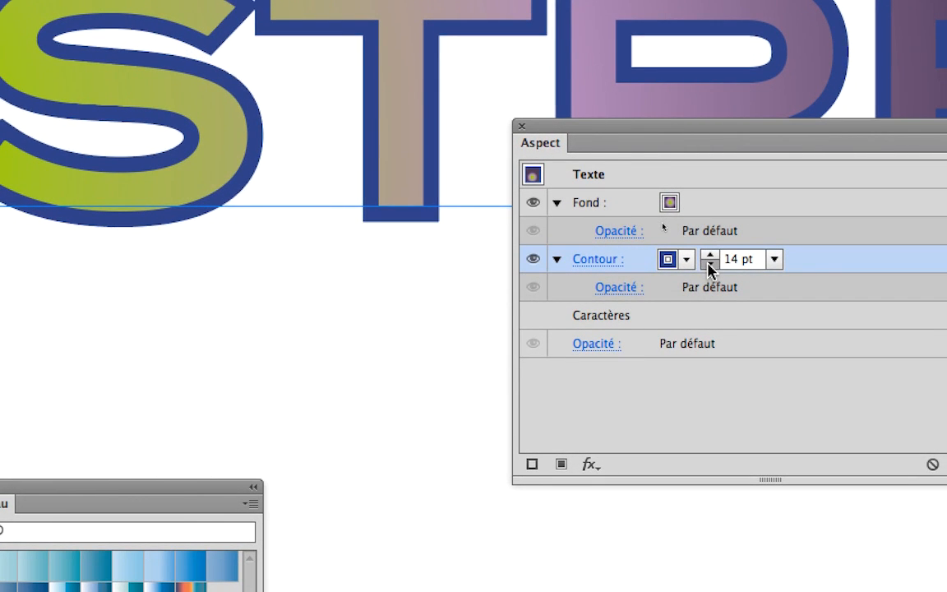
click(709, 264)
click(709, 265)
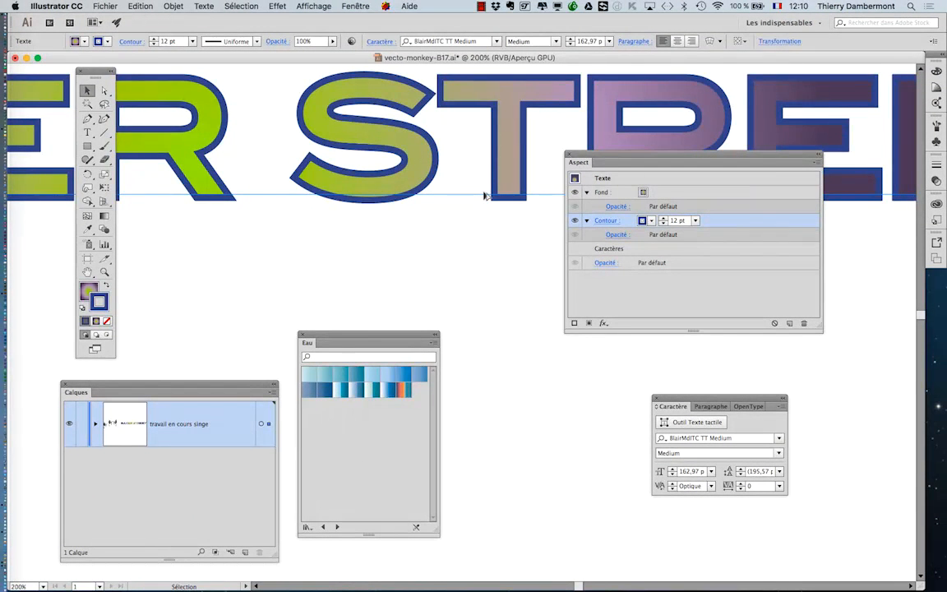
Replace the word STREET with LANE in the outlined title using the Type tool
scroll(485, 195, down, 1)
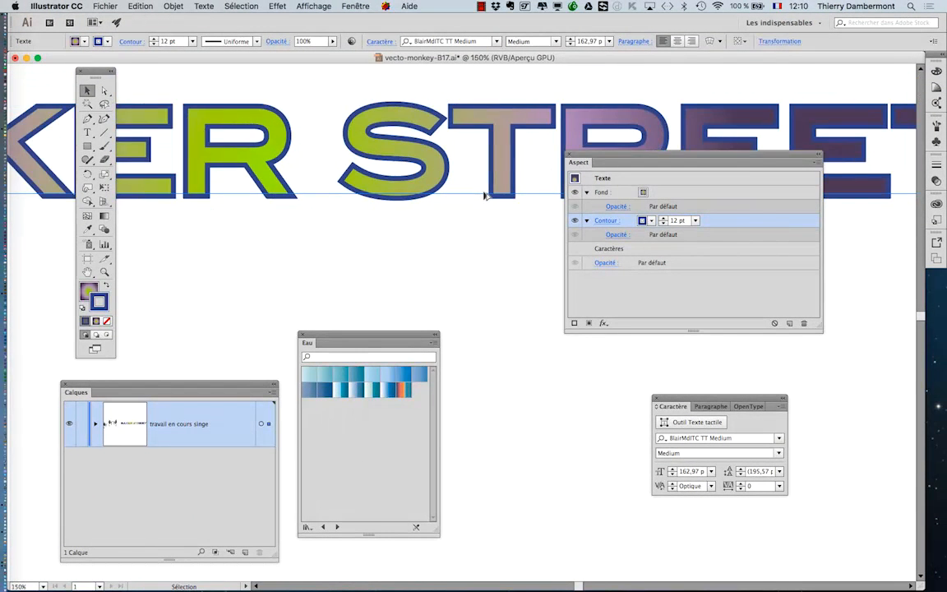
scroll(485, 196, down, 1)
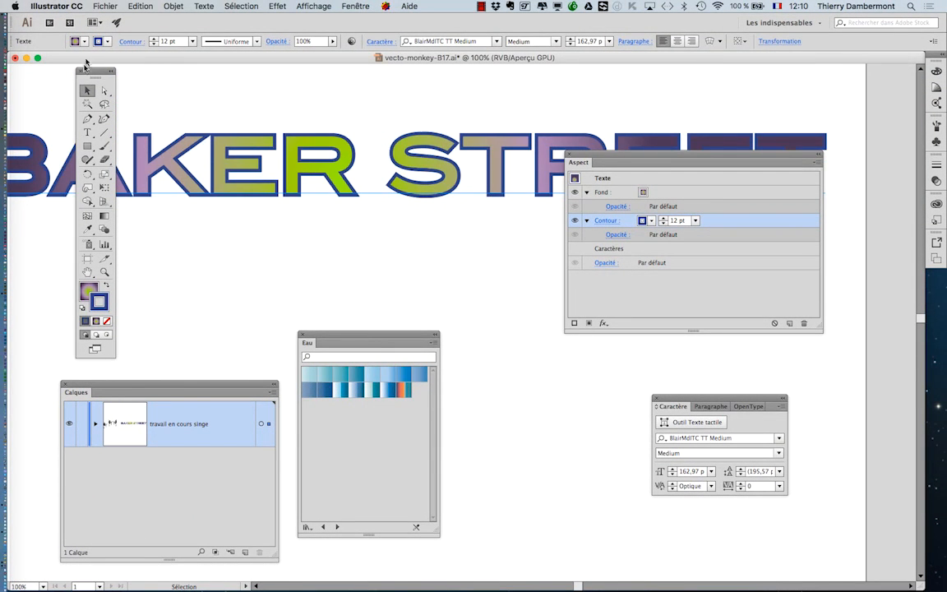
drag(94, 75, 44, 72)
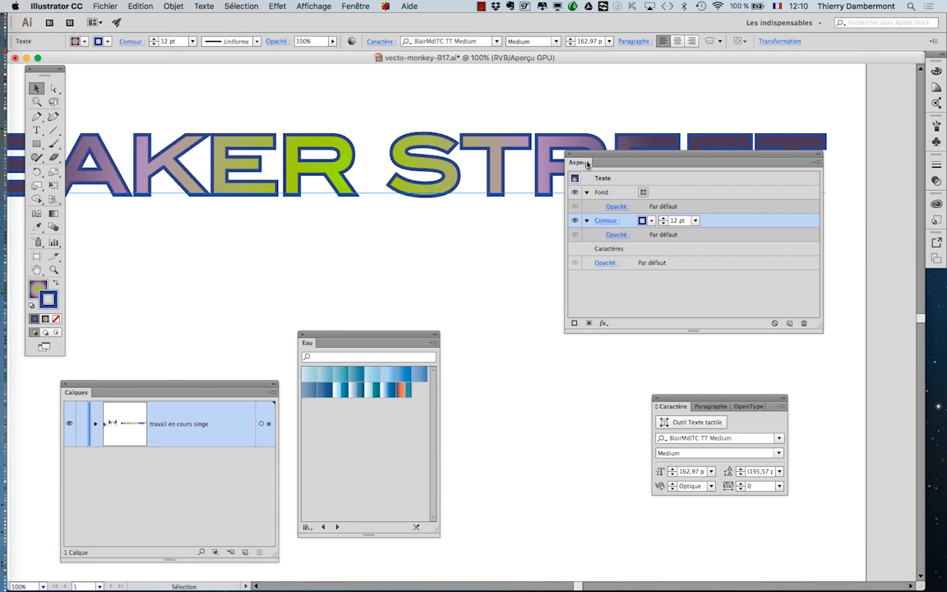
drag(587, 164, 583, 216)
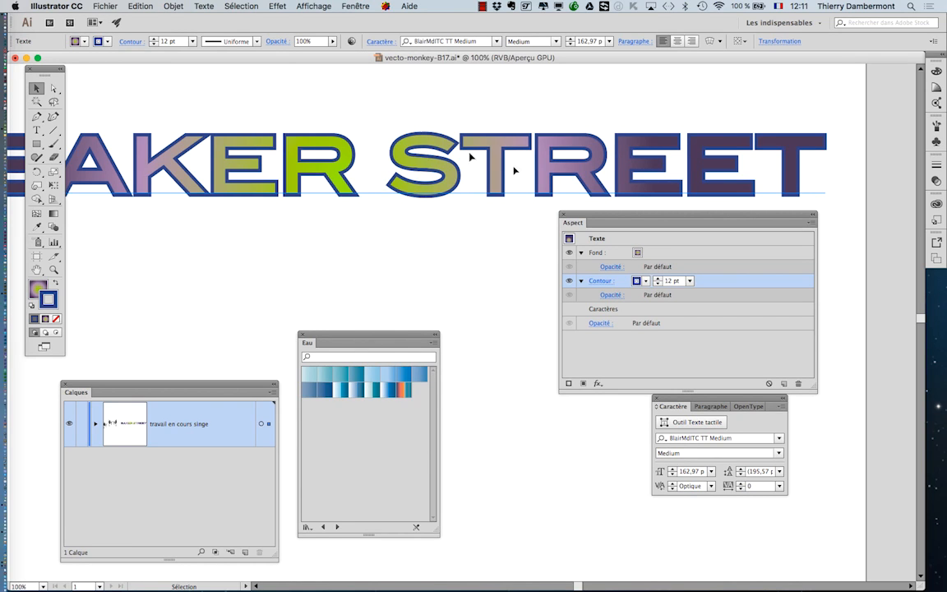
click(36, 130)
drag(390, 160, 806, 155)
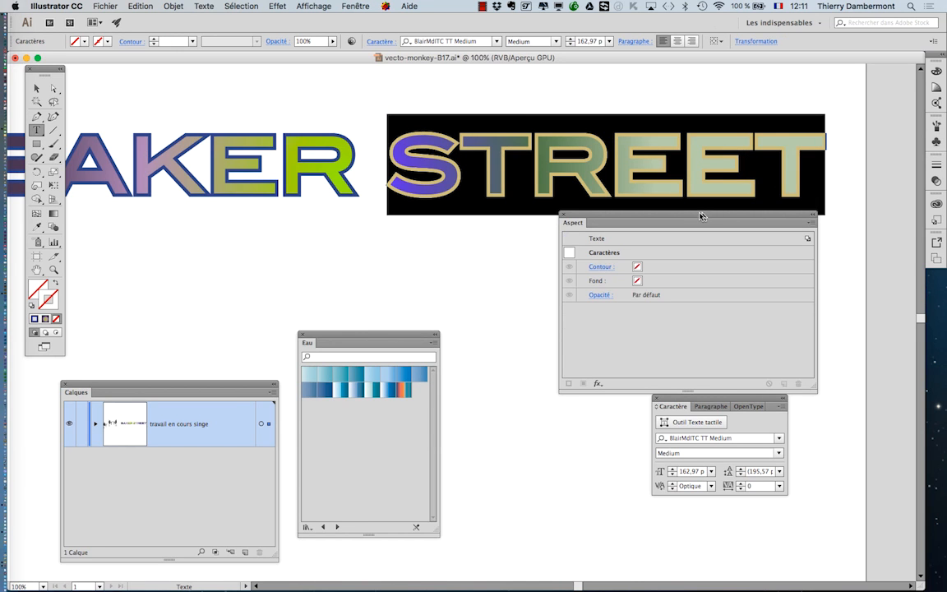
drag(690, 217, 685, 292)
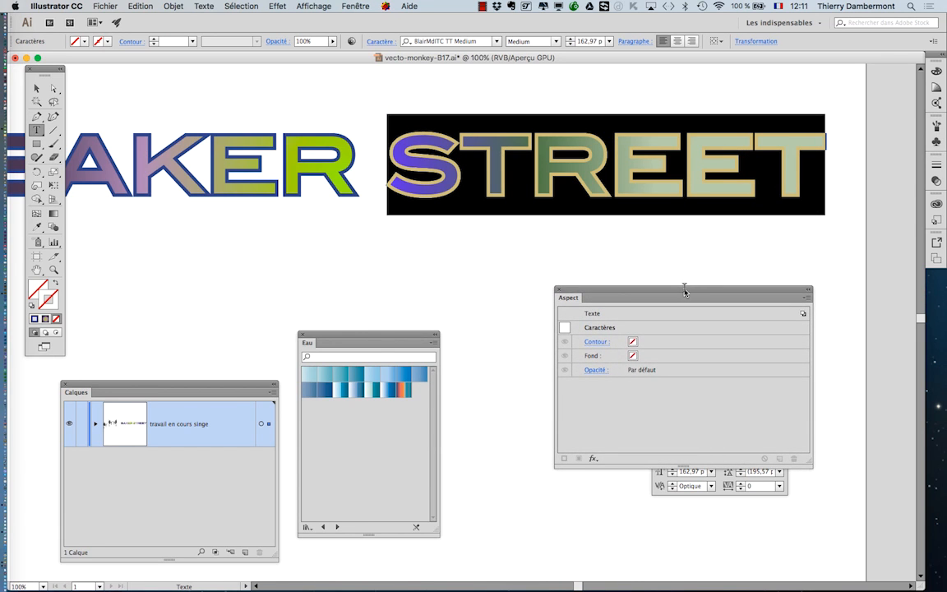
text(LANE)
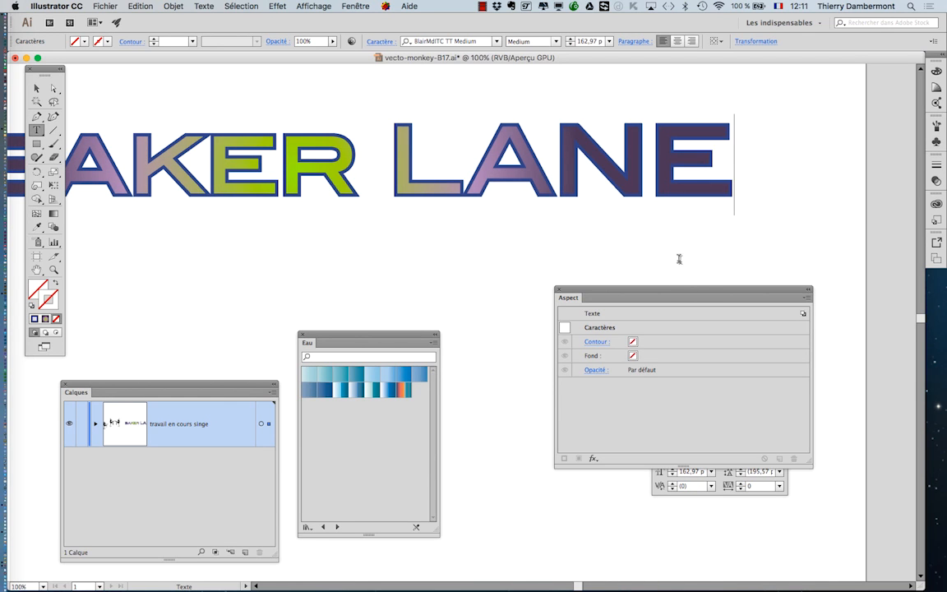
Select the BAKER LANE text object and move it slightly to the right on the artboard
click(36, 88)
click(434, 189)
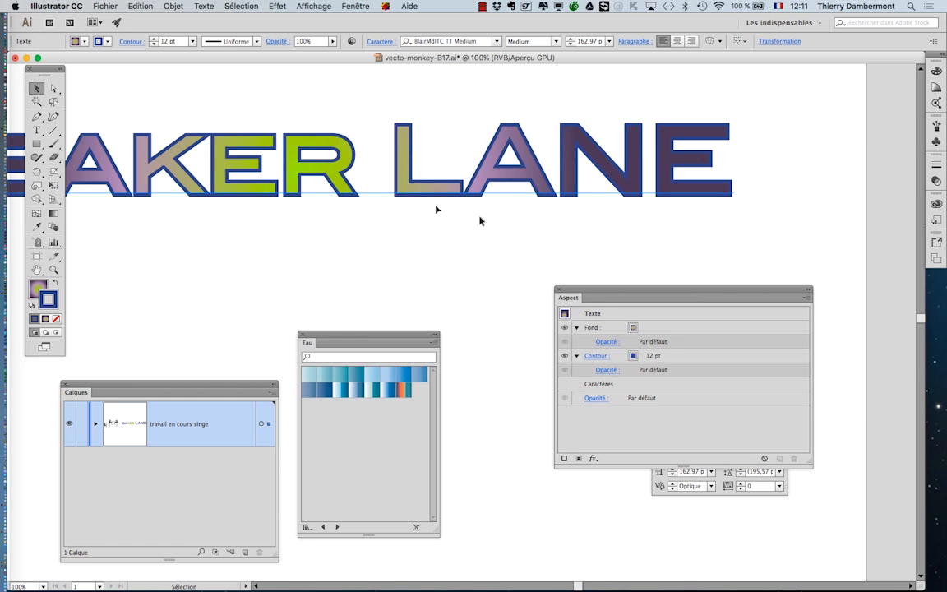
drag(551, 194, 620, 198)
key(super+minus)
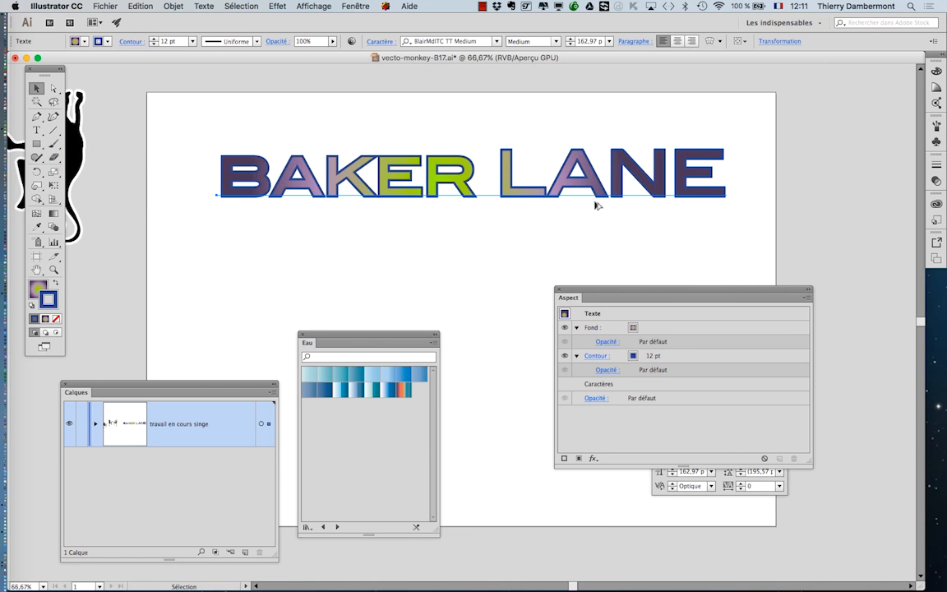
Try reducing only the gradient fill's opacity to 73%, and bring it back to 100%
drag(622, 297, 623, 235)
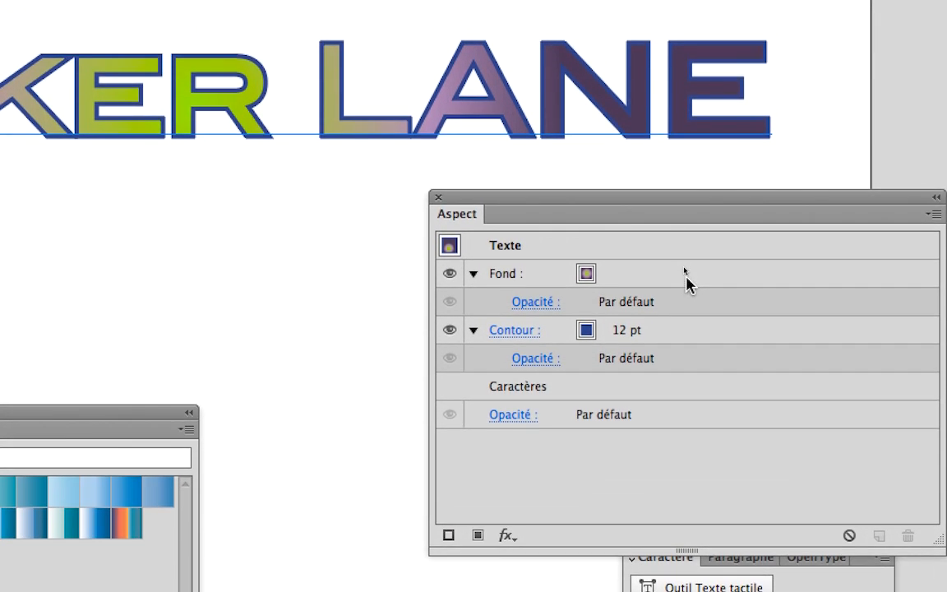
click(687, 278)
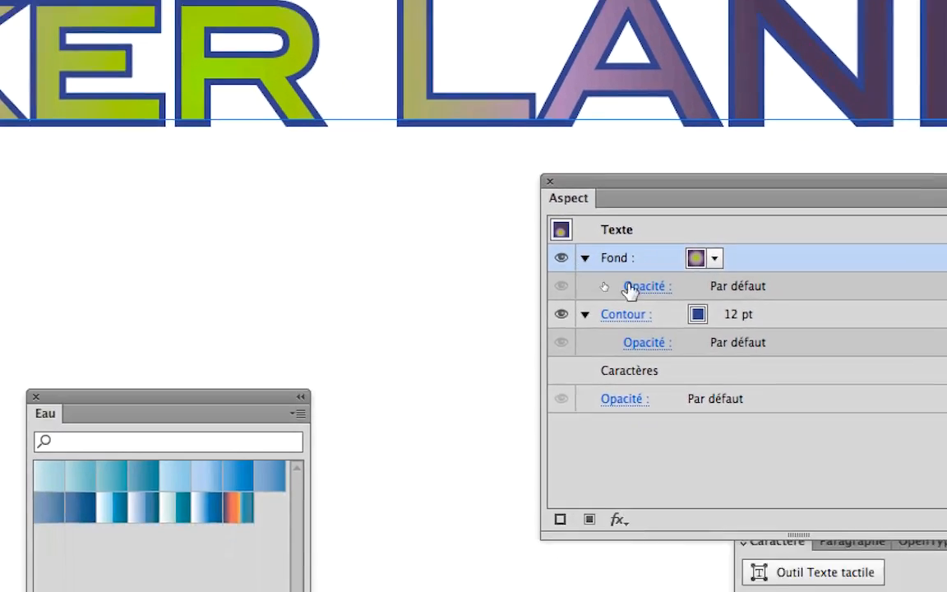
click(650, 288)
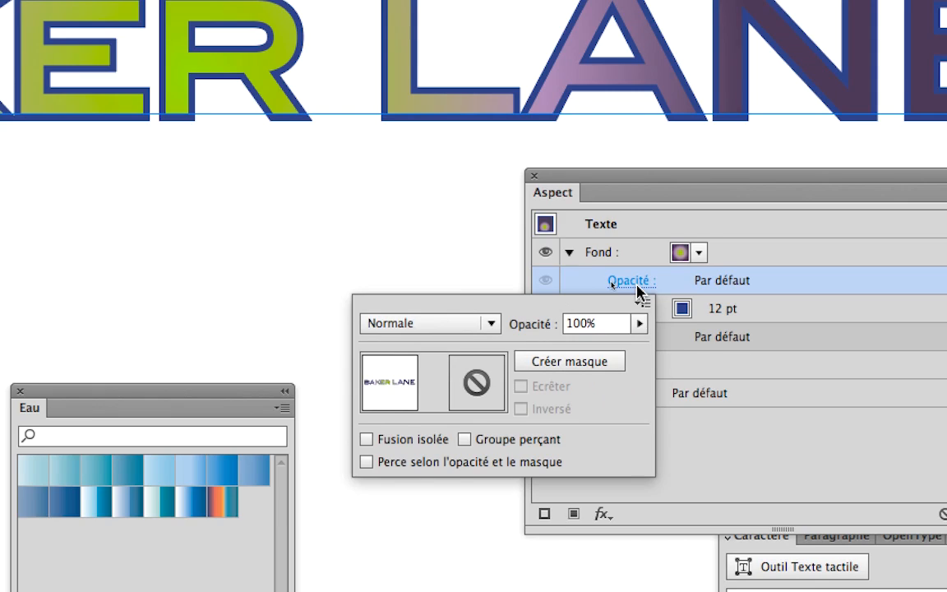
click(638, 323)
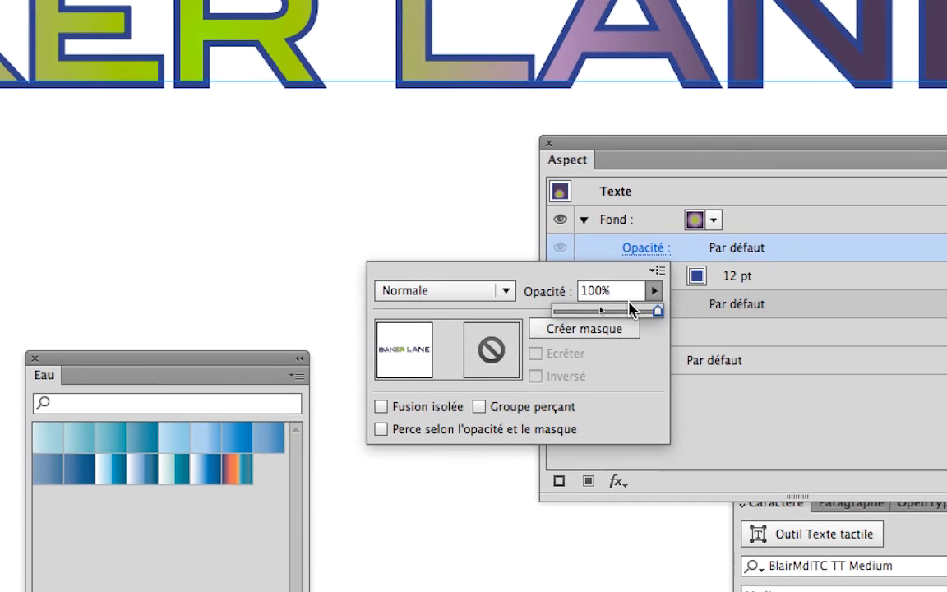
drag(639, 345, 632, 311)
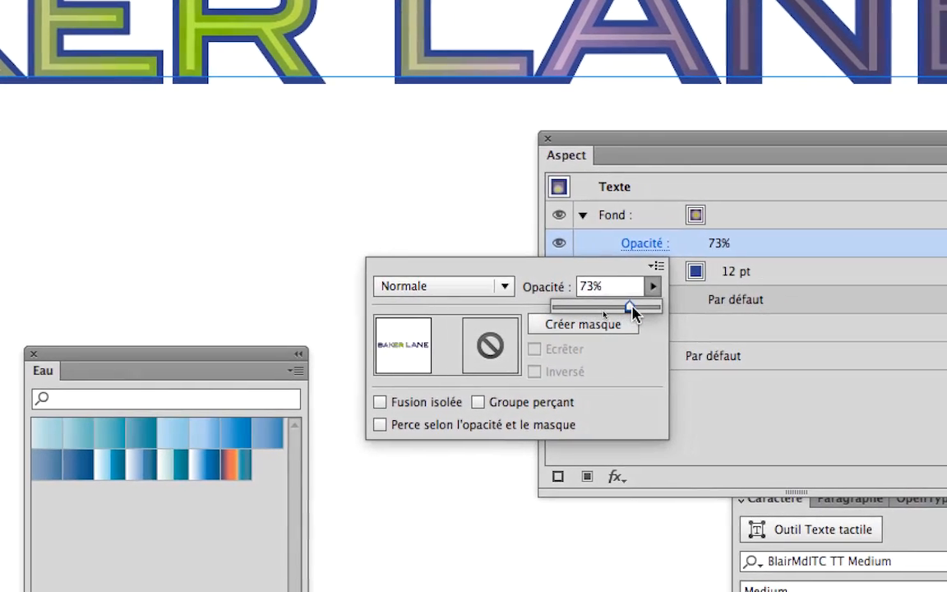
drag(655, 312, 625, 310)
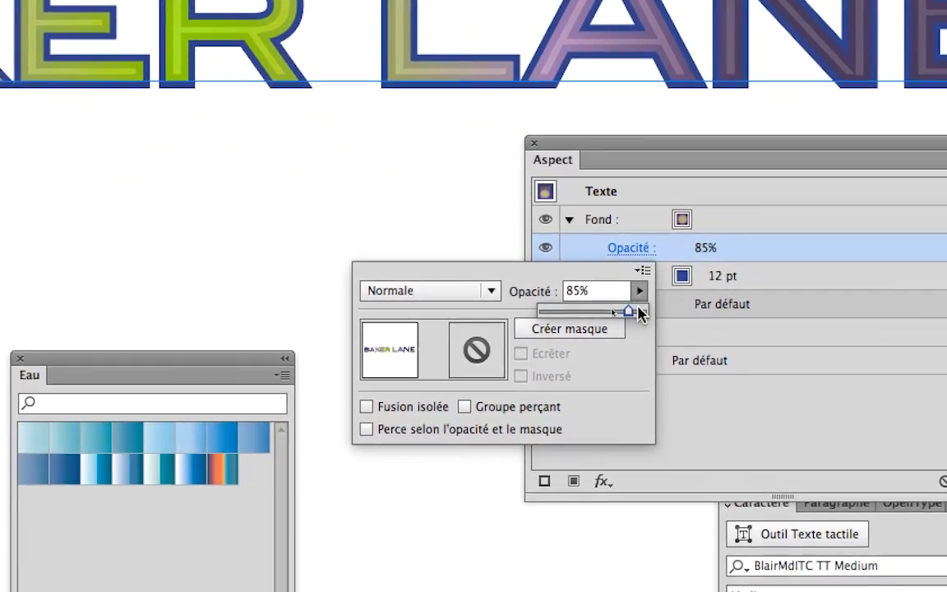
drag(639, 313, 652, 313)
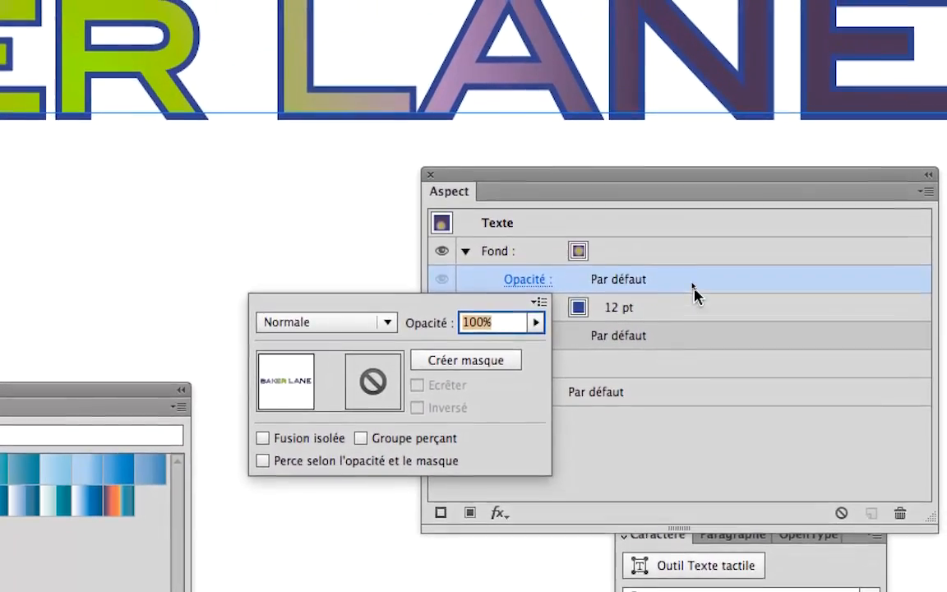
click(693, 287)
Select the title's fill again, try an opacity of 72% on it, and restore 100%
click(679, 245)
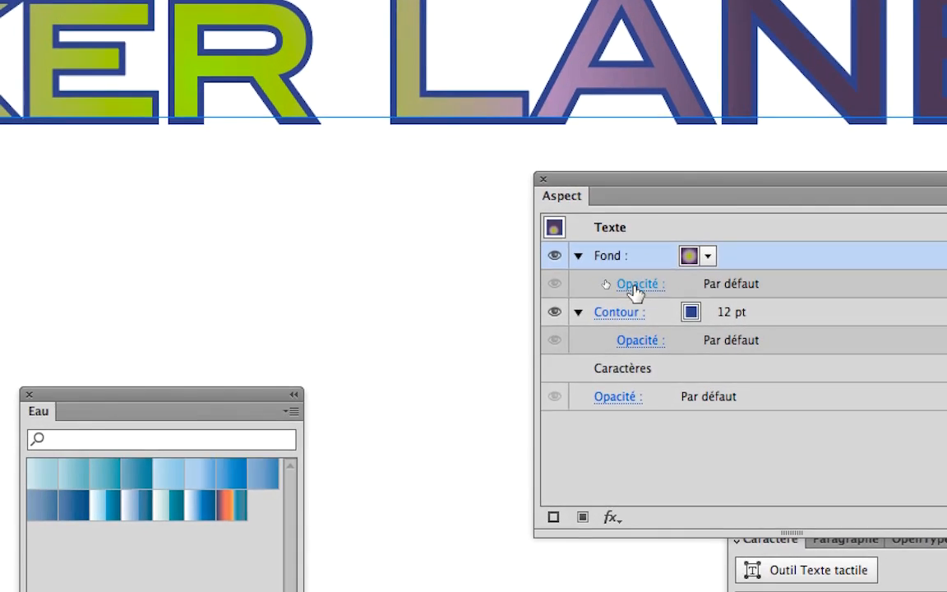
click(555, 297)
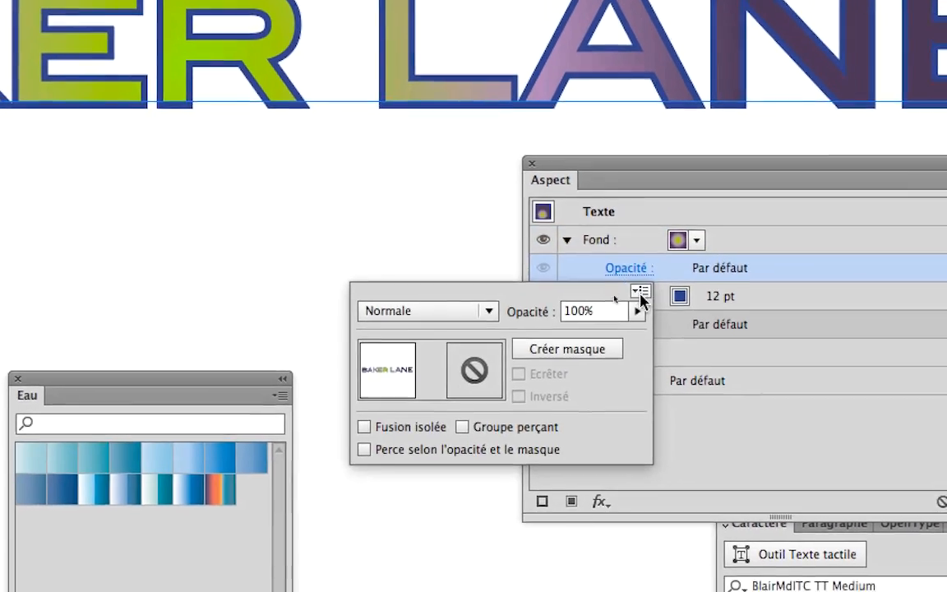
click(638, 311)
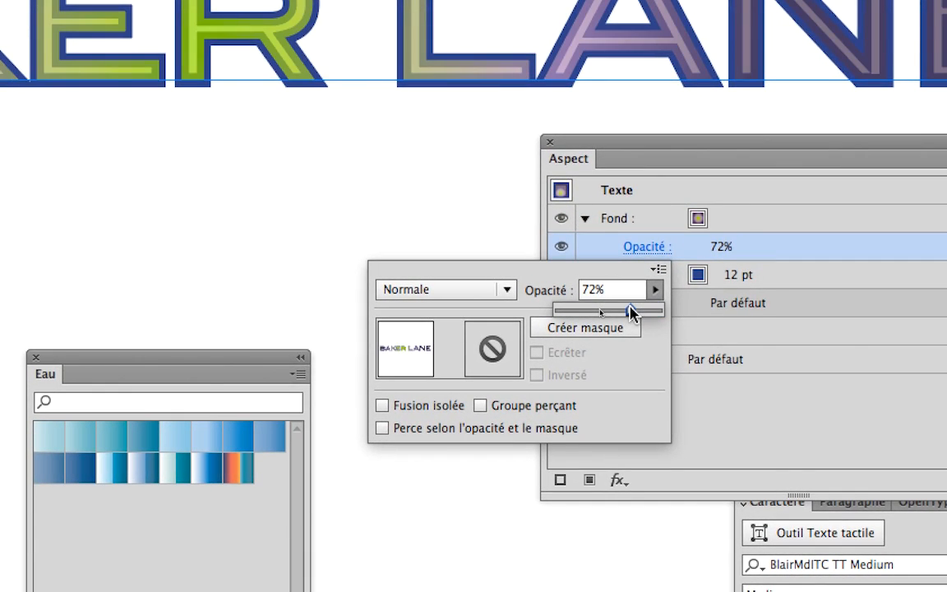
drag(631, 310, 661, 311)
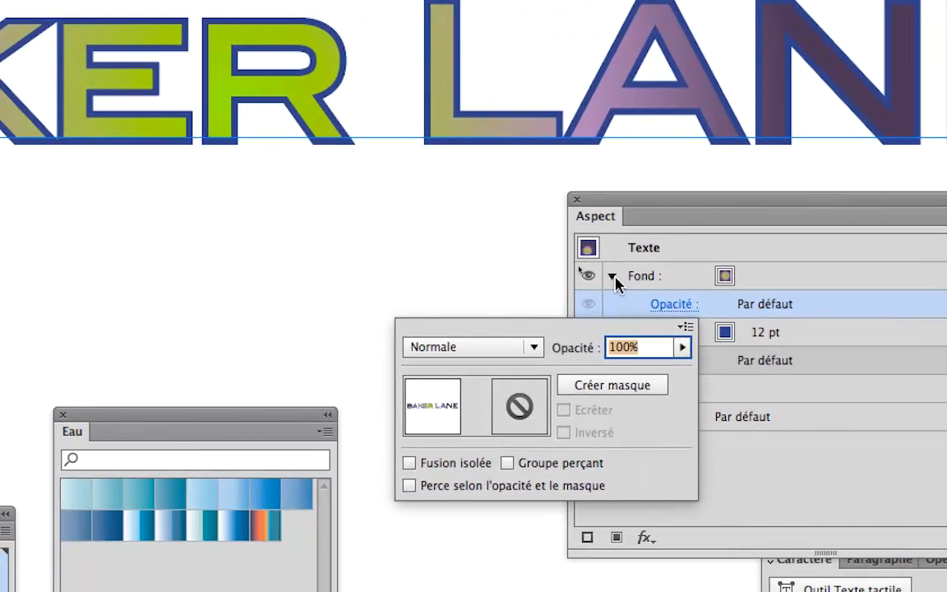
Close the opacity settings and collapse the fill's nested attributes in the appearance list
click(518, 282)
click(613, 264)
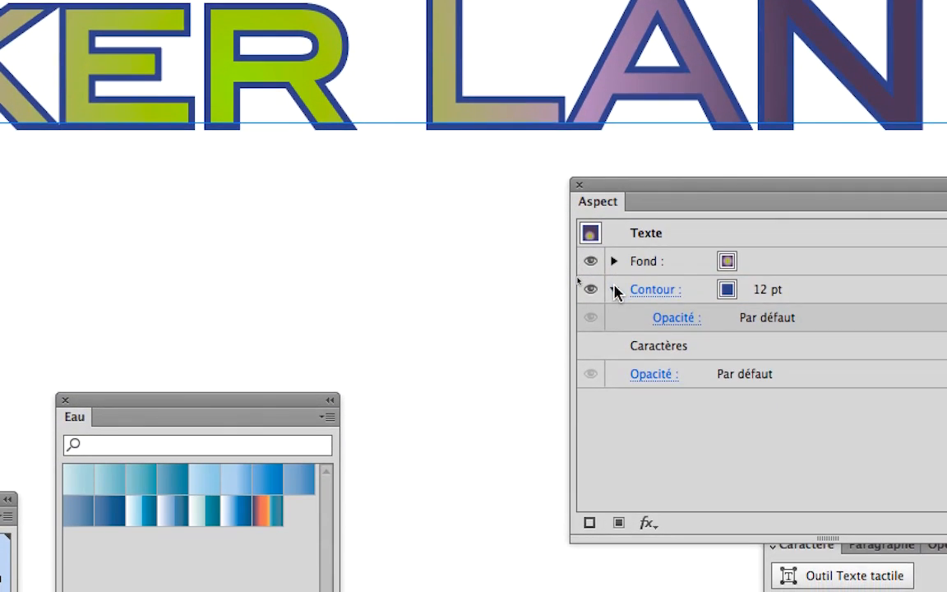